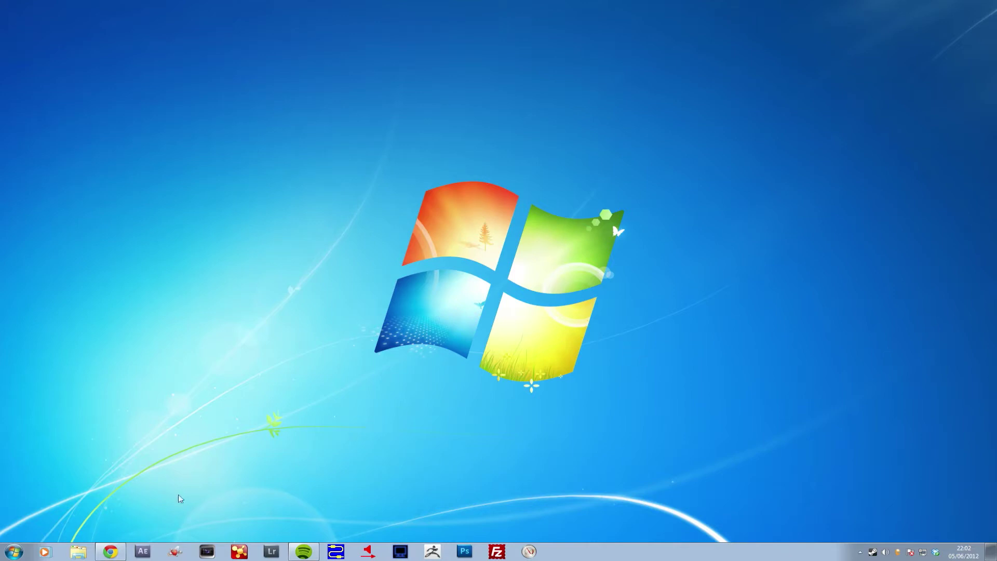
- Bring up the taskbar preview of the minimized 'DayZ Mod' Chrome window
{"action": "mouse_move", "coordinate": [117, 552]}
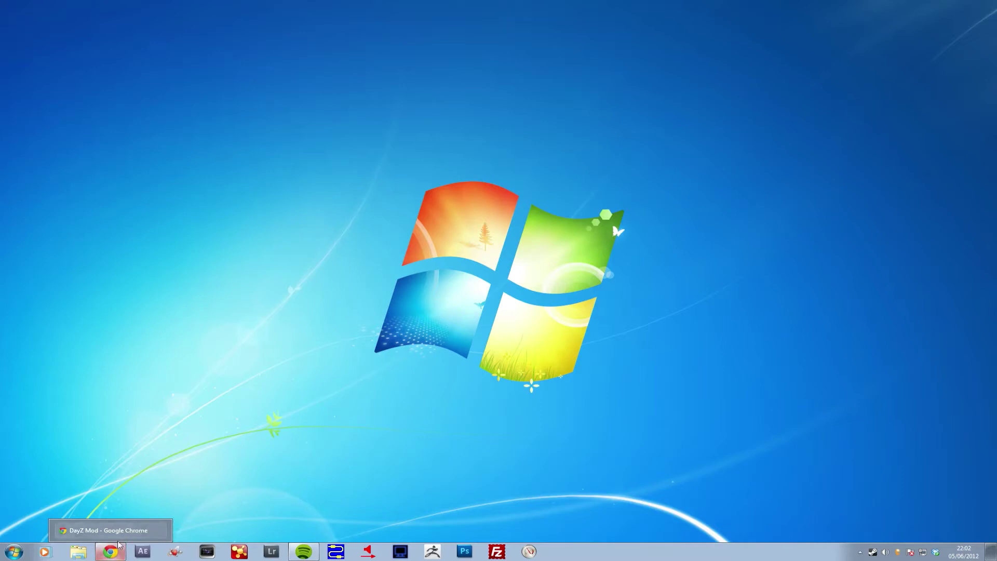
- Restore the DayZ Mod window and look over Armaholic's ArmA II Game Launcher page via the bookmark
{"action": "left_click", "coordinate": [111, 552]}
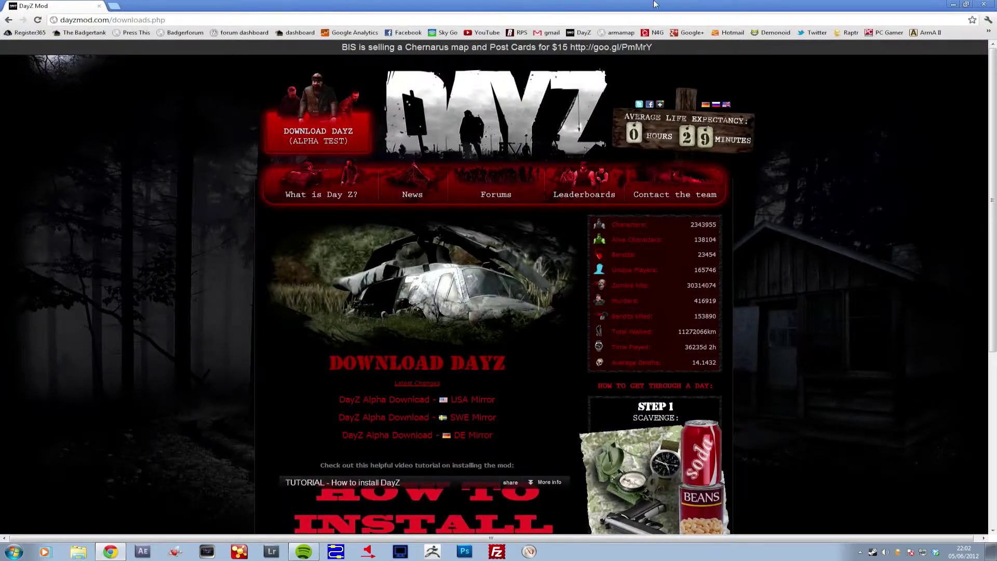
{"action": "left_click", "coordinate": [930, 34]}
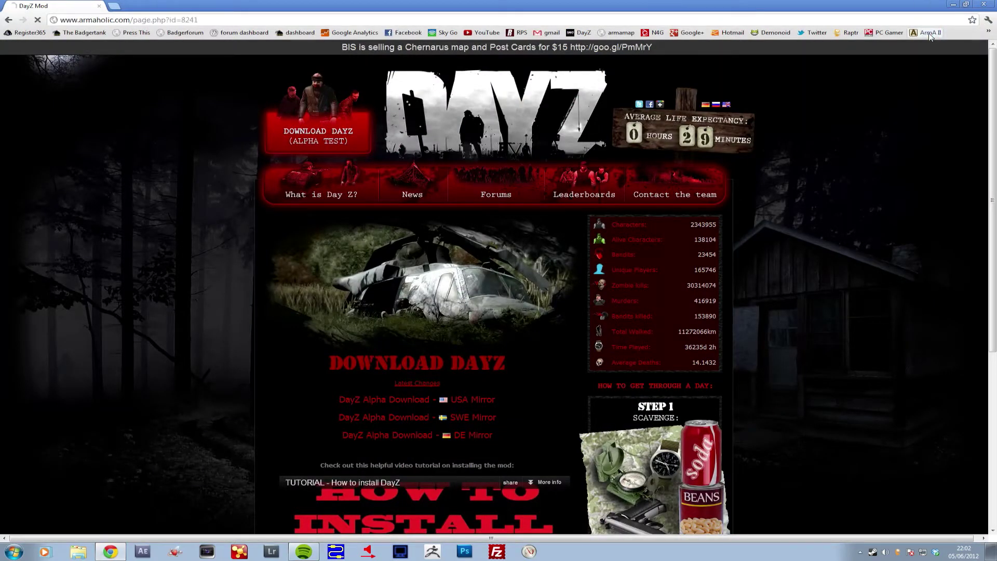
{"action": "scroll", "coordinate": [507, 172], "scroll_direction": "down", "scroll_amount": 3}
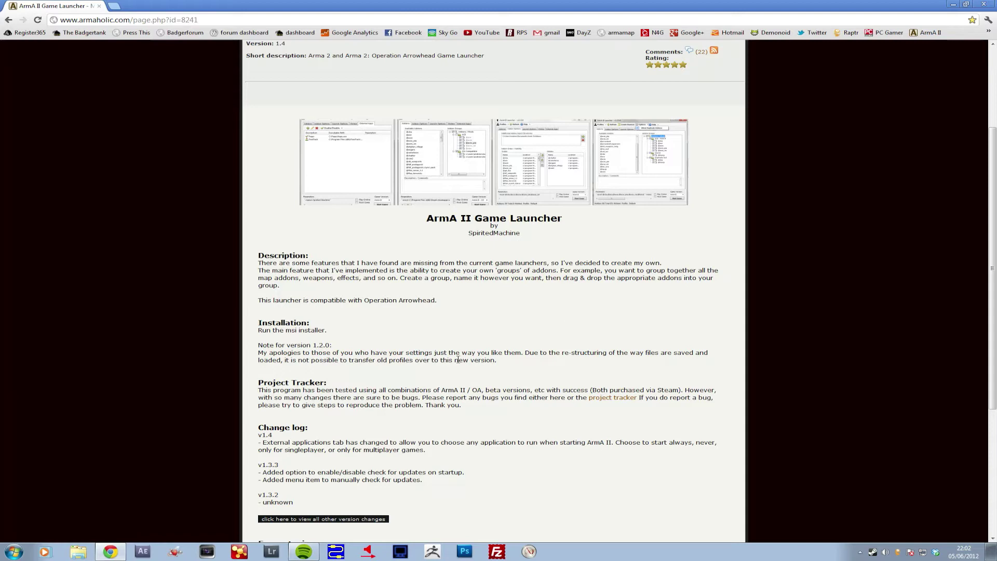
{"action": "scroll", "coordinate": [472, 294], "scroll_direction": "up", "scroll_amount": 3}
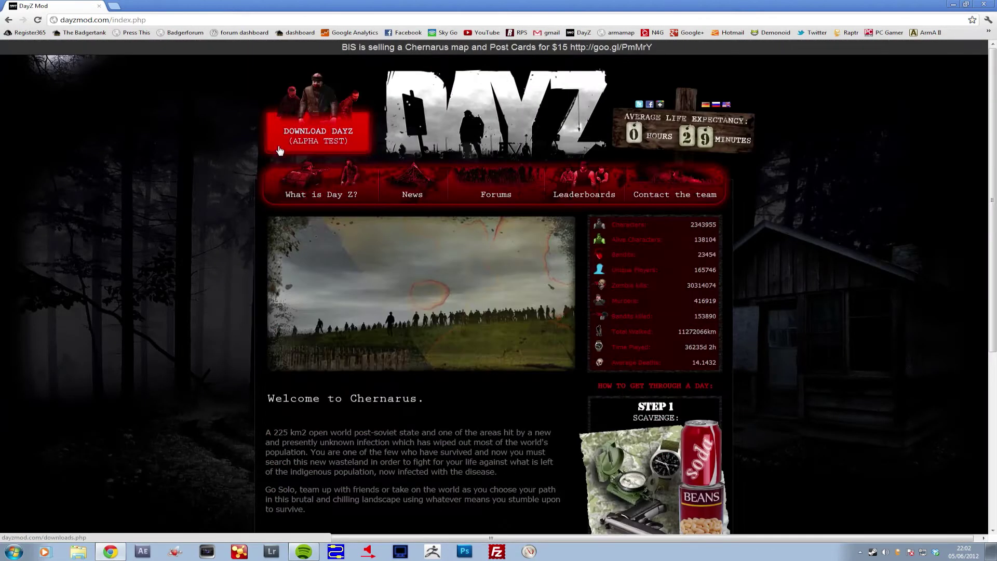
- Go to the DayZ download page and open the DE mirror's 'DayZ Alpha Download' file list
{"action": "left_click", "coordinate": [329, 141]}
{"action": "scroll", "coordinate": [464, 212], "scroll_direction": "down", "scroll_amount": 3}
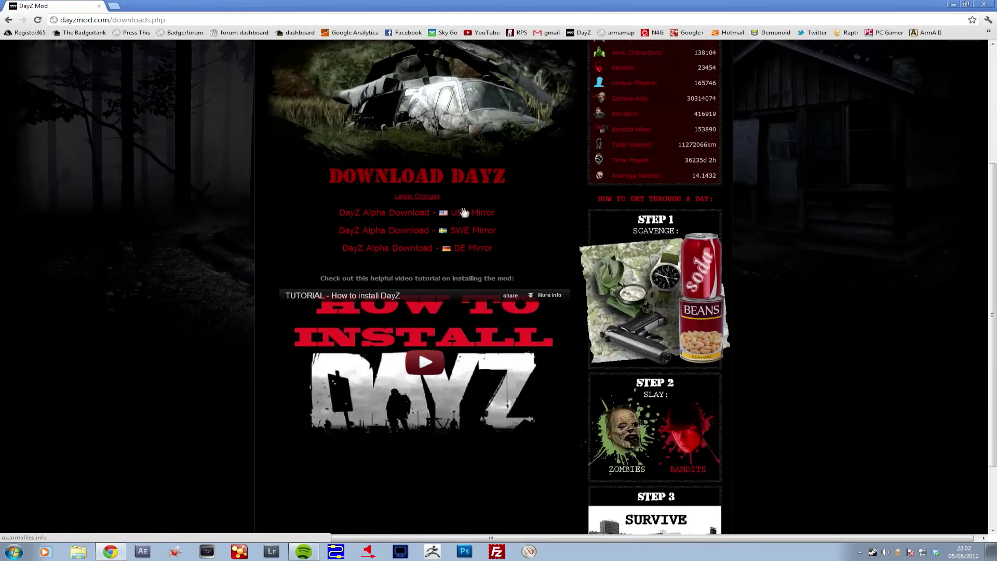
{"action": "left_click", "coordinate": [401, 246]}
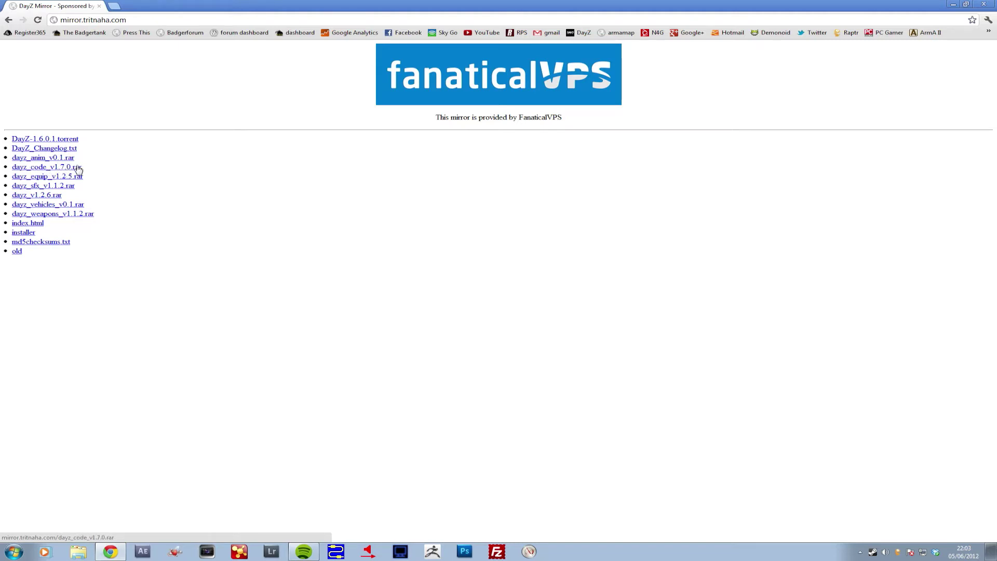
- Minimize Chrome and open the tutorial folder in the Documents library
{"action": "left_click", "coordinate": [954, 5]}
{"action": "left_click", "coordinate": [14, 551]}
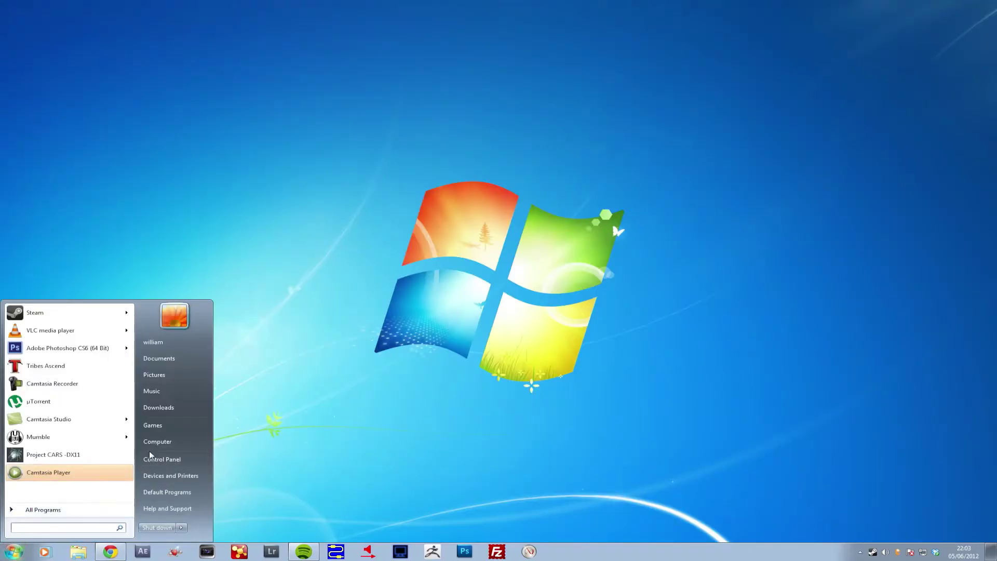
{"action": "left_click", "coordinate": [159, 359]}
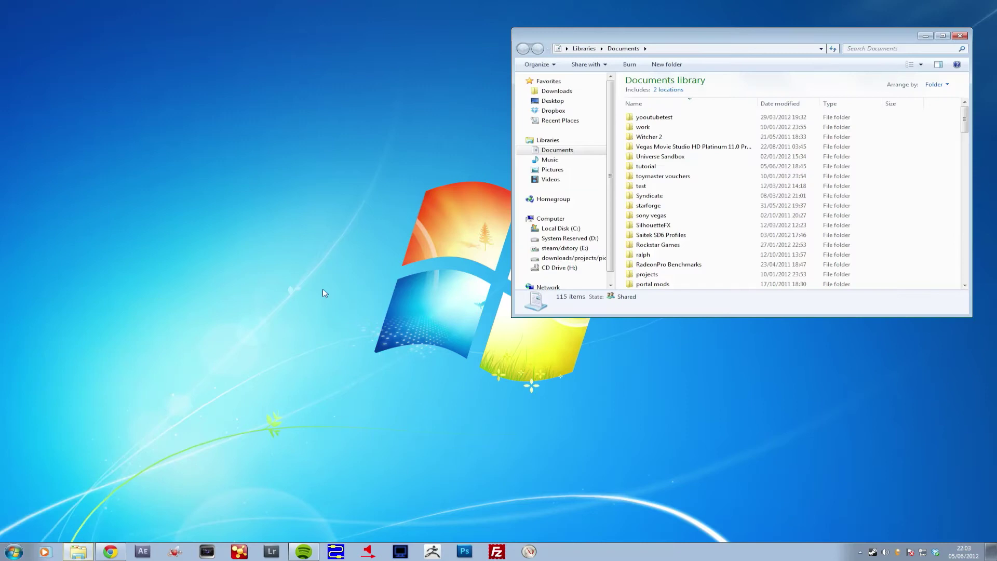
{"action": "double_click", "coordinate": [647, 167]}
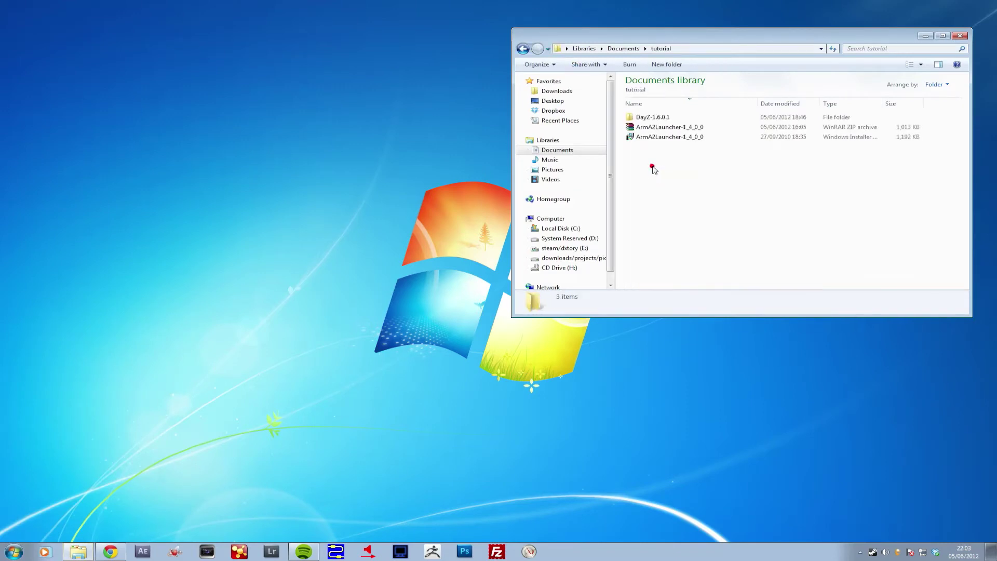
- Install the ArmA II Launcher from the ArmA2Launcher installer using the default install folder
{"action": "double_click", "coordinate": [669, 136]}
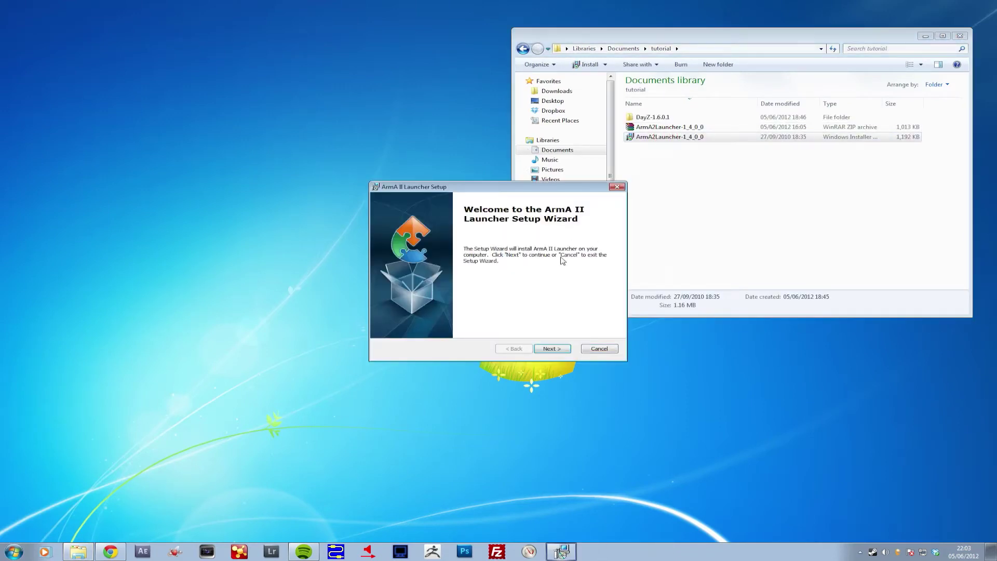
{"action": "left_click", "coordinate": [553, 348]}
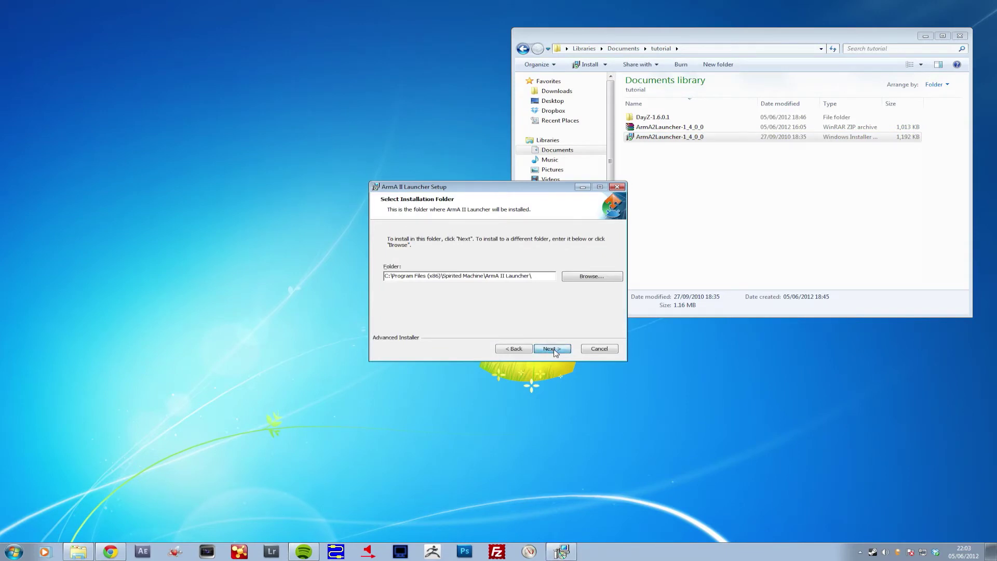
{"action": "left_click", "coordinate": [553, 348]}
{"action": "left_click", "coordinate": [553, 349]}
{"action": "left_click", "coordinate": [552, 348]}
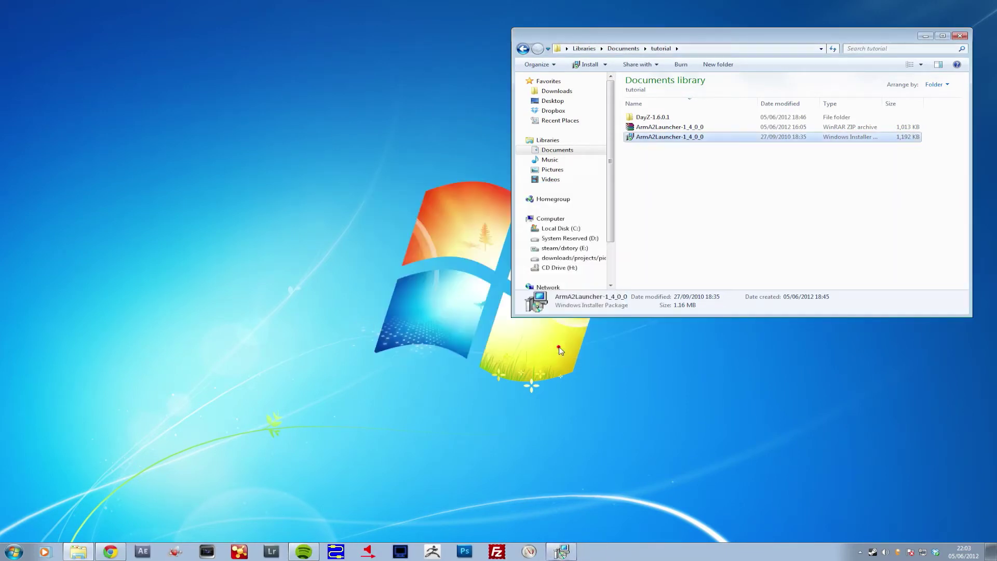
- Extract DayZ-1.6.0.1.zip in place inside the DayZ-1.6.0.1 folder with Extract Here
{"action": "double_click", "coordinate": [656, 120]}
{"action": "key", "text": "BackSpace"}
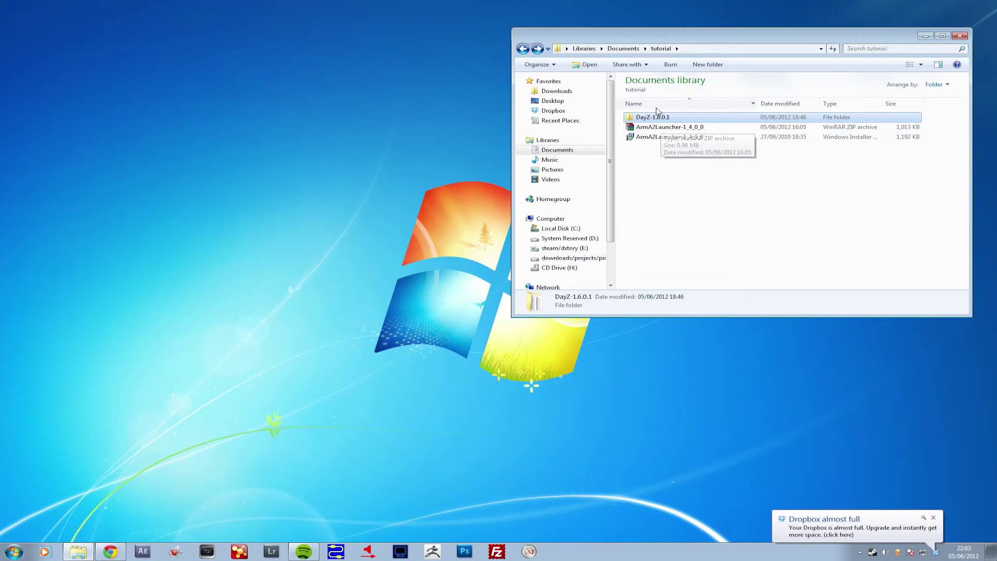
{"action": "double_click", "coordinate": [656, 117]}
{"action": "left_click", "coordinate": [656, 127]}
{"action": "right_click", "coordinate": [656, 129]}
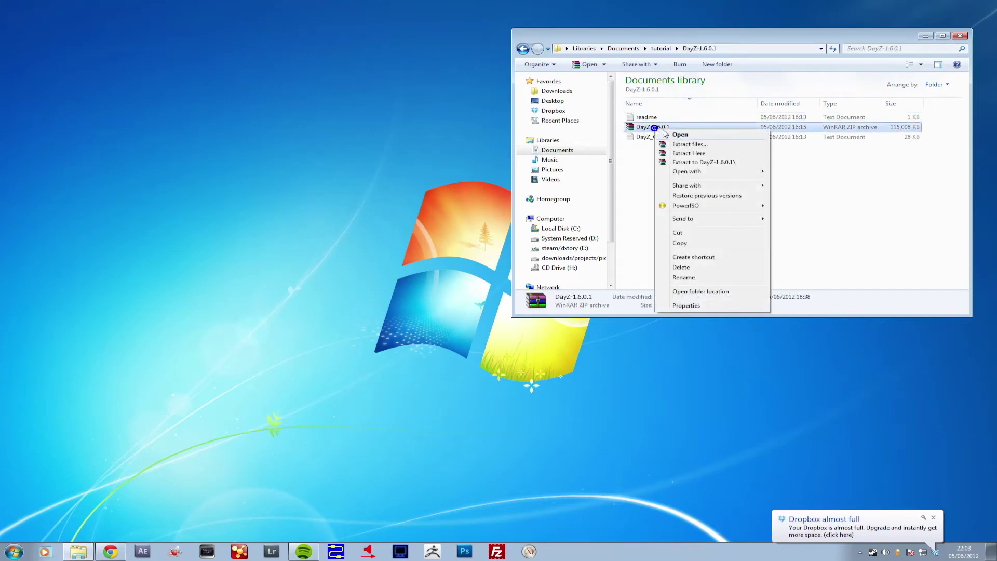
{"action": "left_click", "coordinate": [679, 153]}
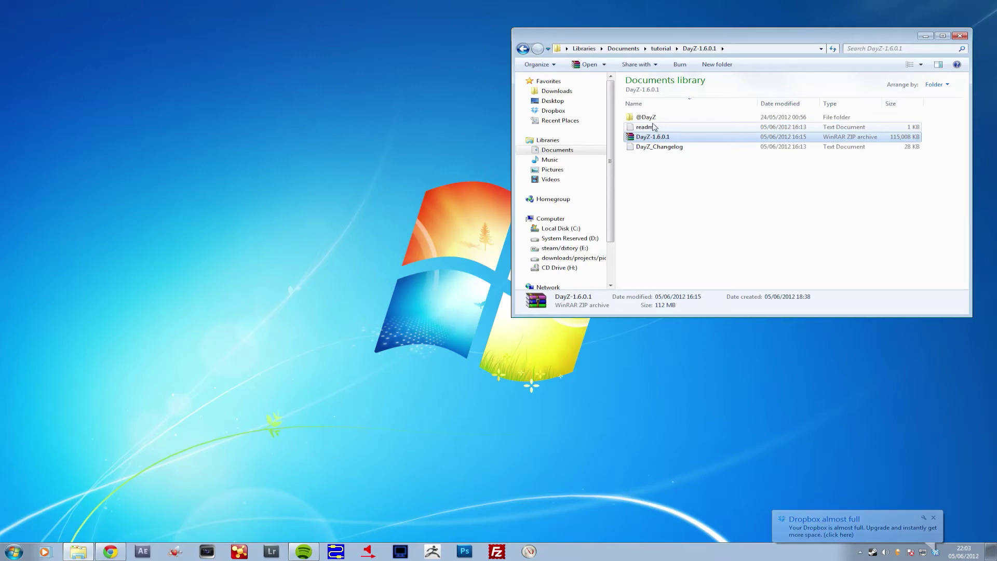
{"action": "left_click", "coordinate": [649, 117]}
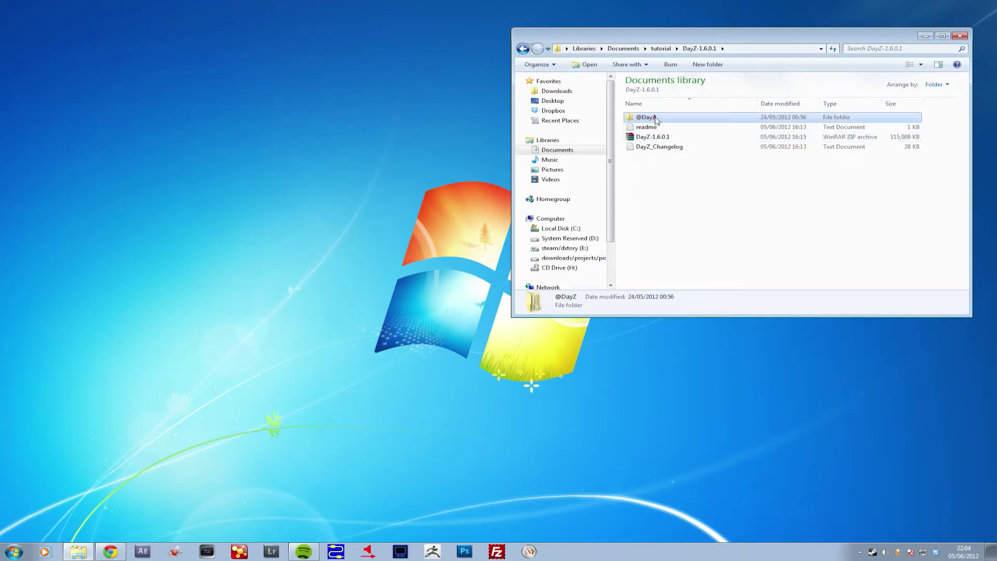
{"action": "double_click", "coordinate": [652, 117]}
{"action": "double_click", "coordinate": [653, 118]}
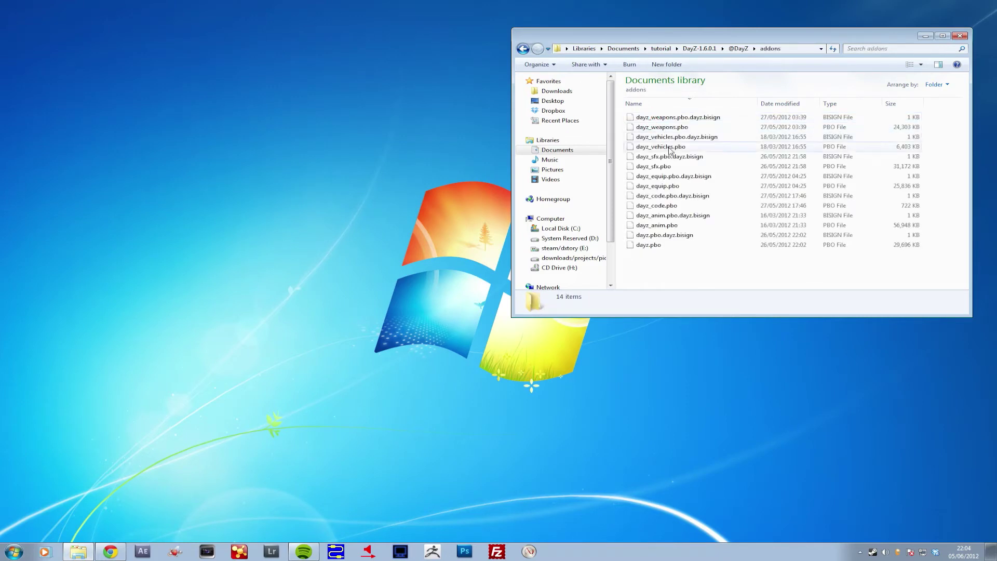
{"action": "key", "text": "BackSpace"}
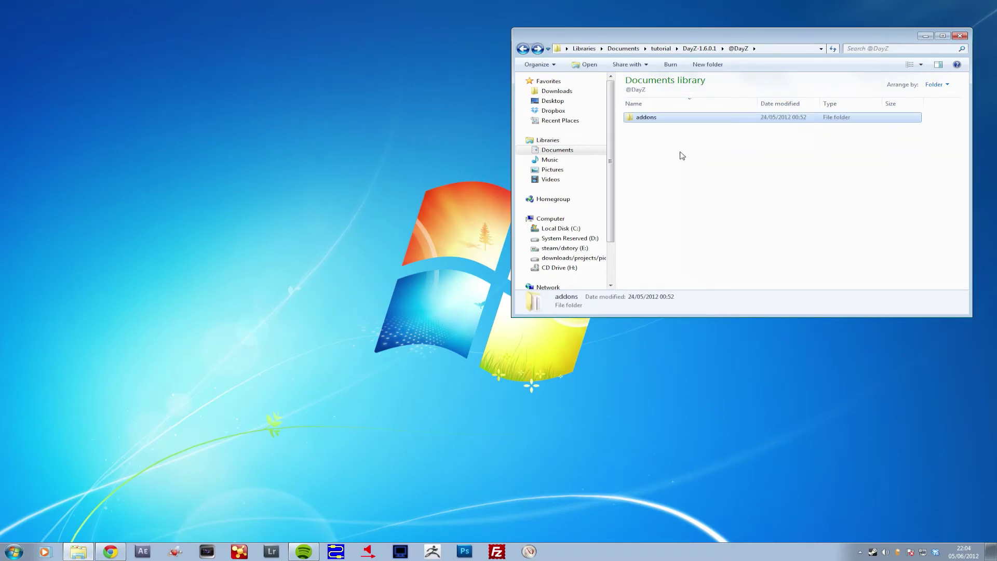
{"action": "key", "text": "BackSpace"}
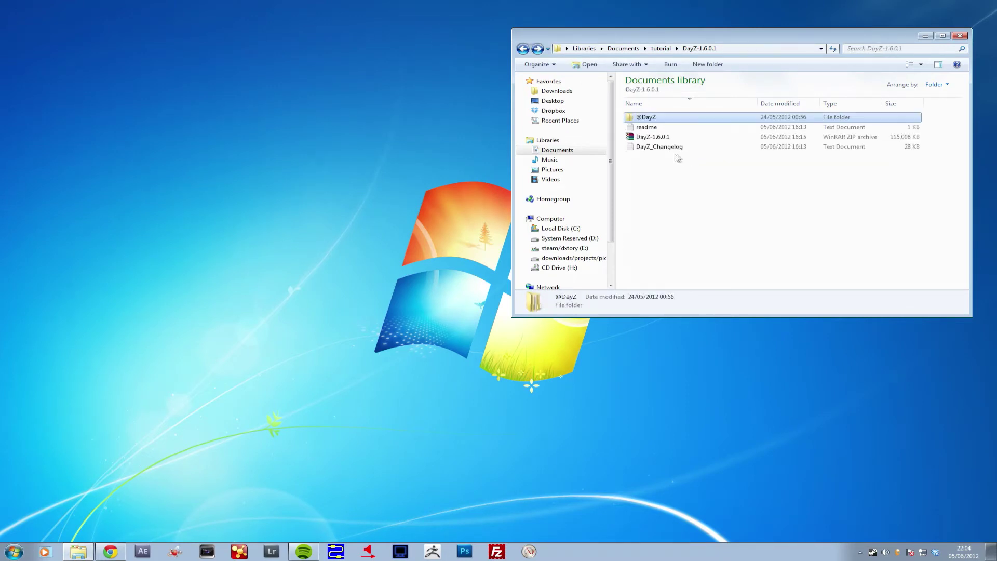
- Open a second Explorer window at Local Disk (C:)
{"action": "middle_click", "coordinate": [67, 557]}
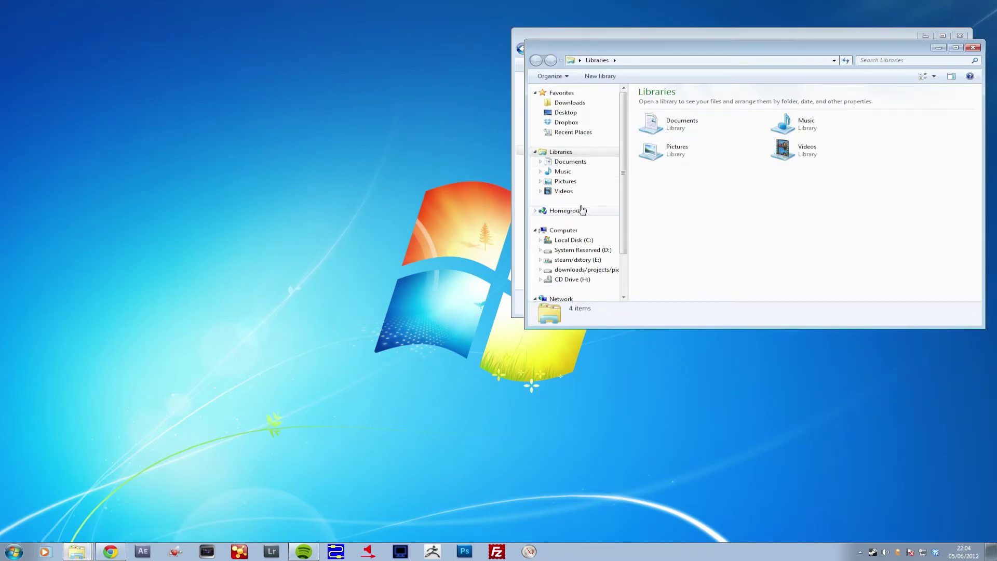
{"action": "left_click", "coordinate": [563, 231]}
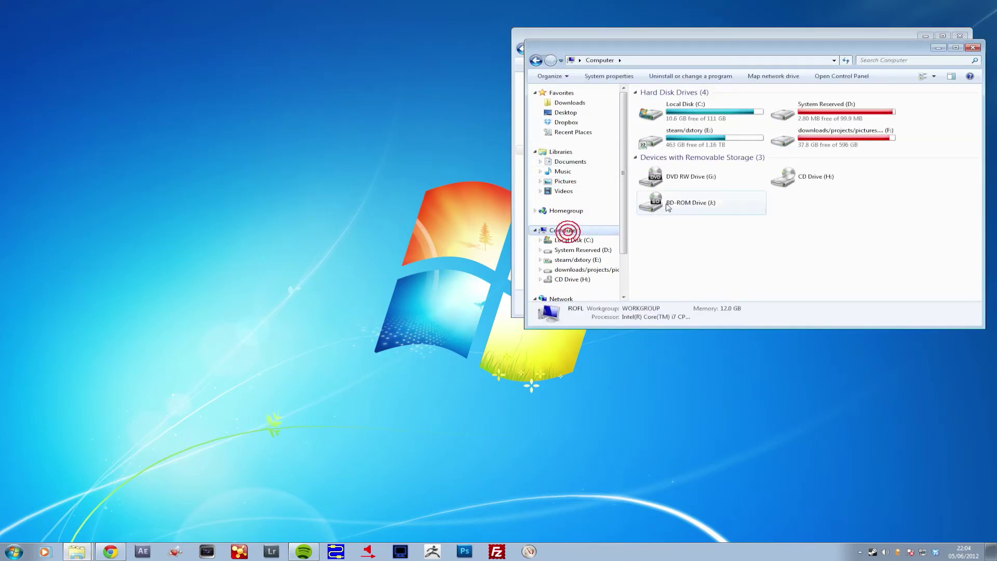
{"action": "double_click", "coordinate": [703, 140]}
{"action": "key", "text": "BackSpace"}
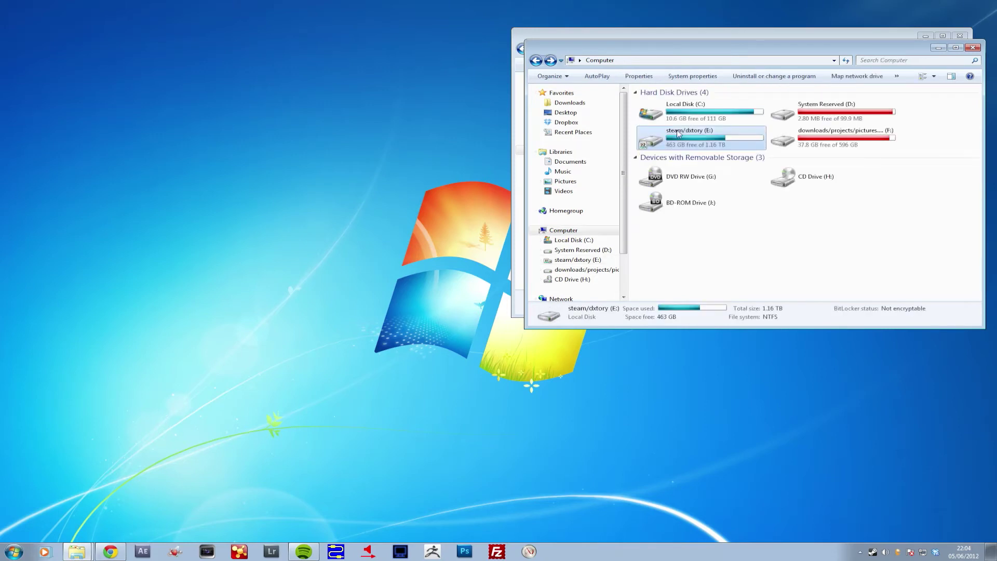
{"action": "double_click", "coordinate": [686, 106]}
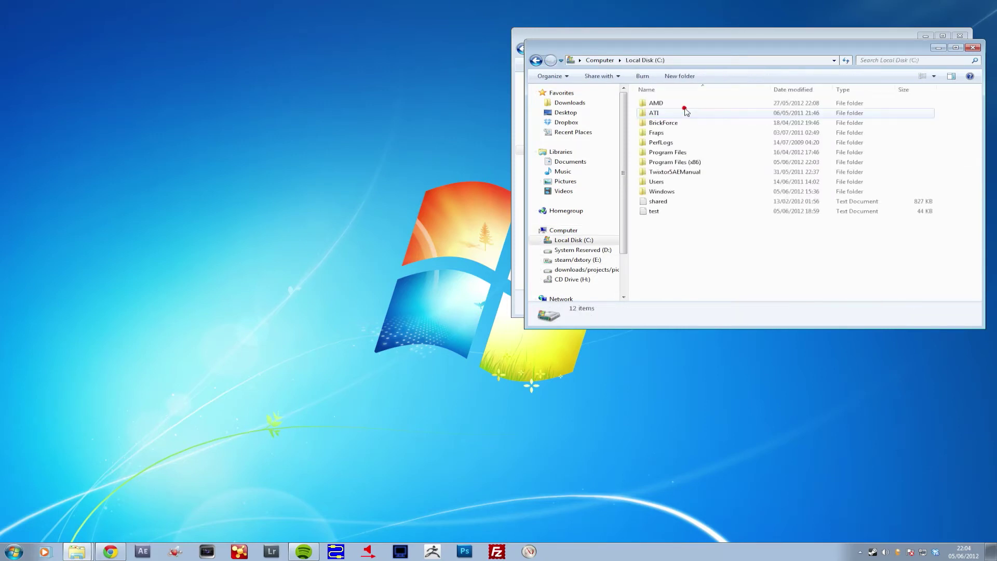
- Navigate to Program Files (x86)\Steam\steamapps\common\arma 2 operation arrowhead
{"action": "double_click", "coordinate": [676, 163]}
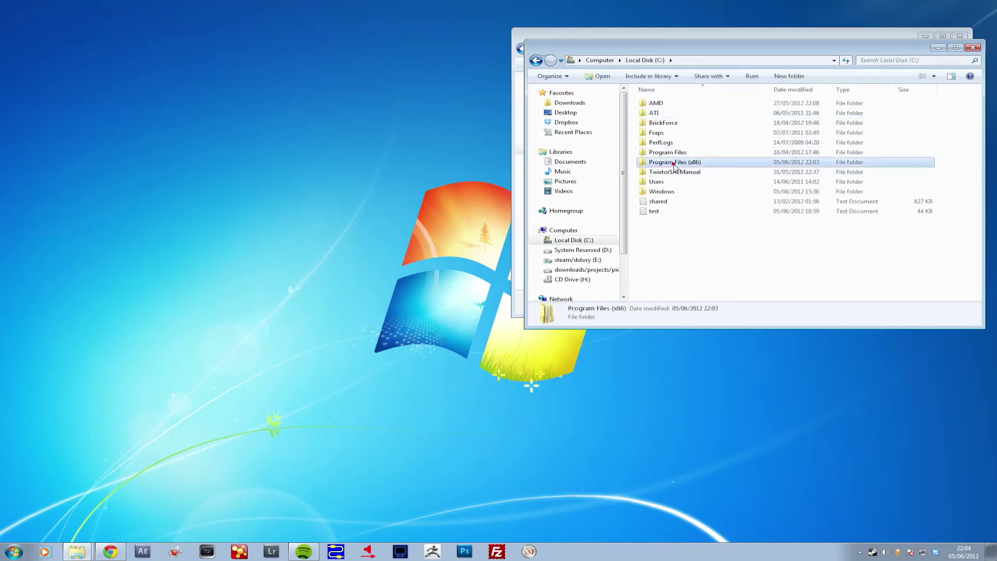
{"action": "scroll", "coordinate": [675, 244], "scroll_direction": "down", "scroll_amount": 5}
{"action": "scroll", "coordinate": [674, 249], "scroll_direction": "down", "scroll_amount": 15}
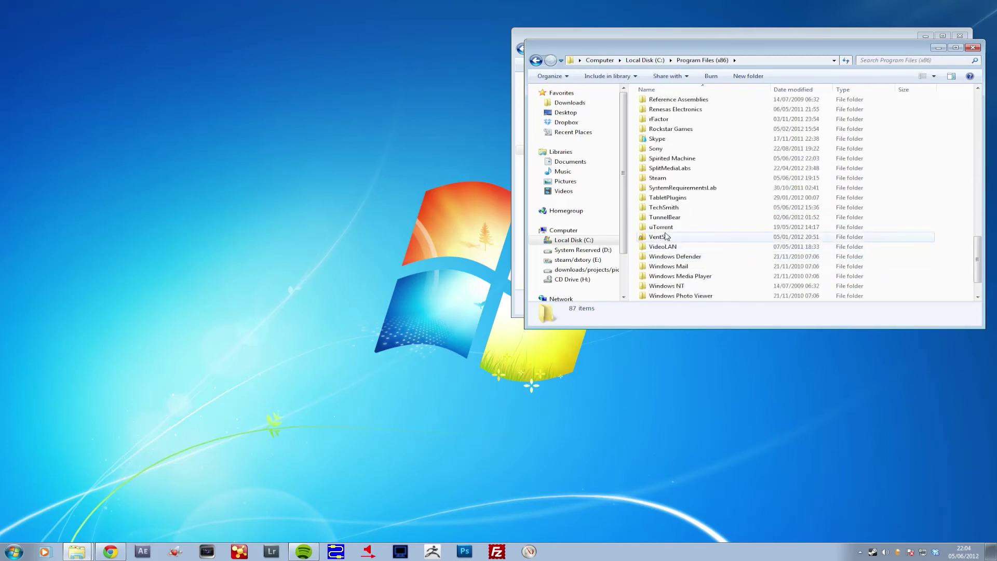
{"action": "double_click", "coordinate": [664, 176]}
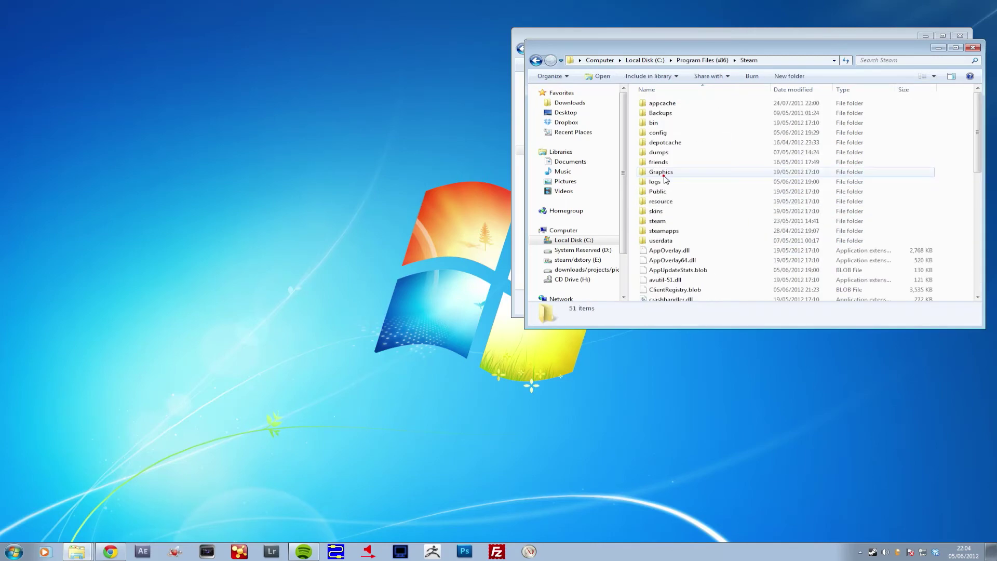
{"action": "double_click", "coordinate": [665, 232]}
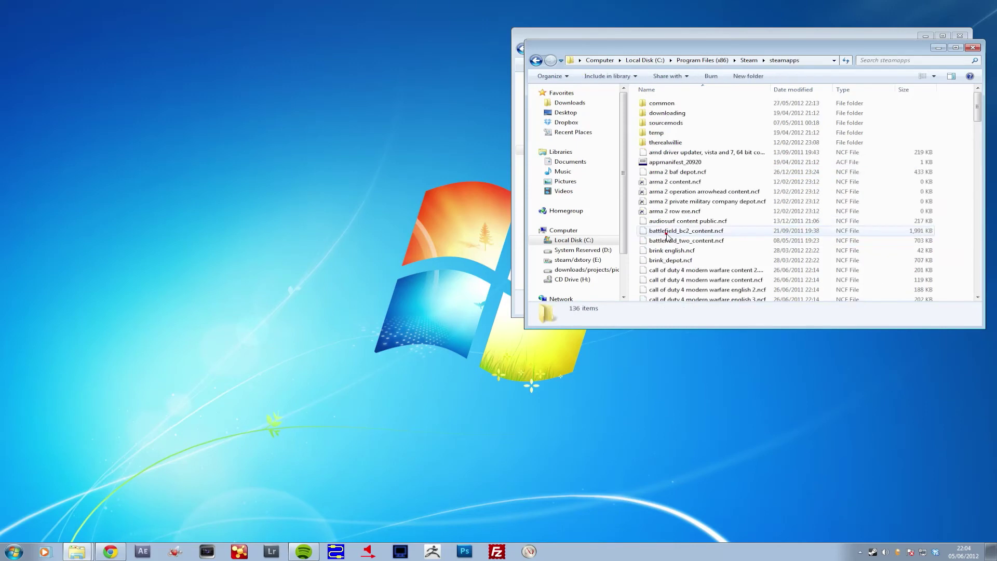
{"action": "double_click", "coordinate": [663, 104]}
{"action": "left_click", "coordinate": [666, 114]}
{"action": "double_click", "coordinate": [666, 114]}
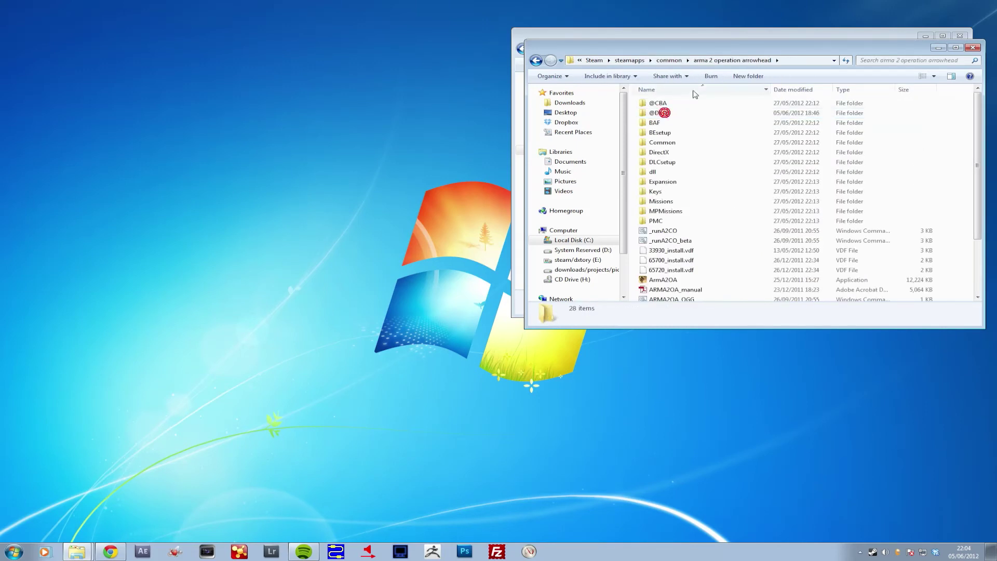
{"action": "left_click_drag", "start_coordinate": [689, 51], "coordinate": [389, 190]}
{"action": "left_click", "coordinate": [644, 116]}
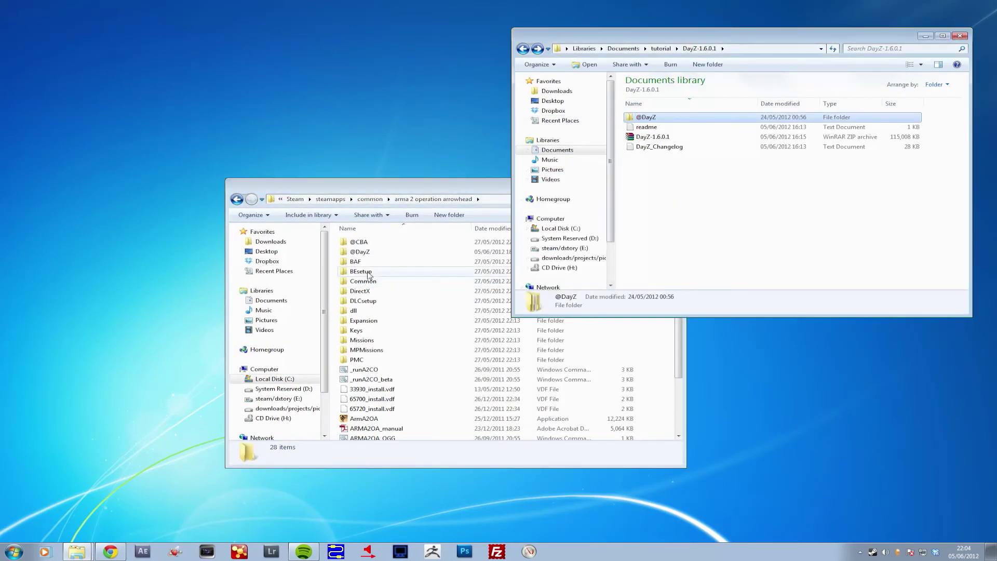
{"action": "double_click", "coordinate": [371, 251]}
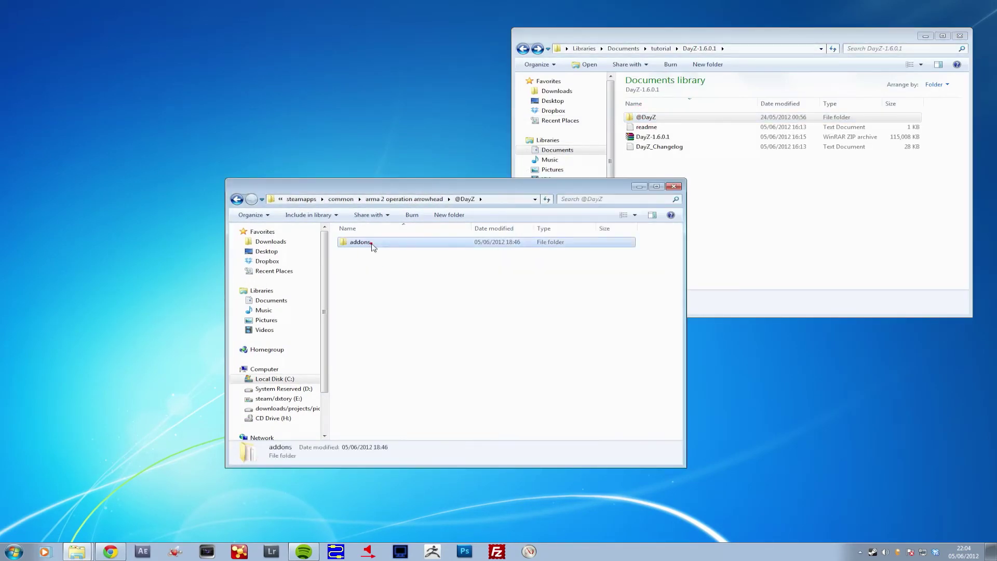
{"action": "double_click", "coordinate": [373, 242]}
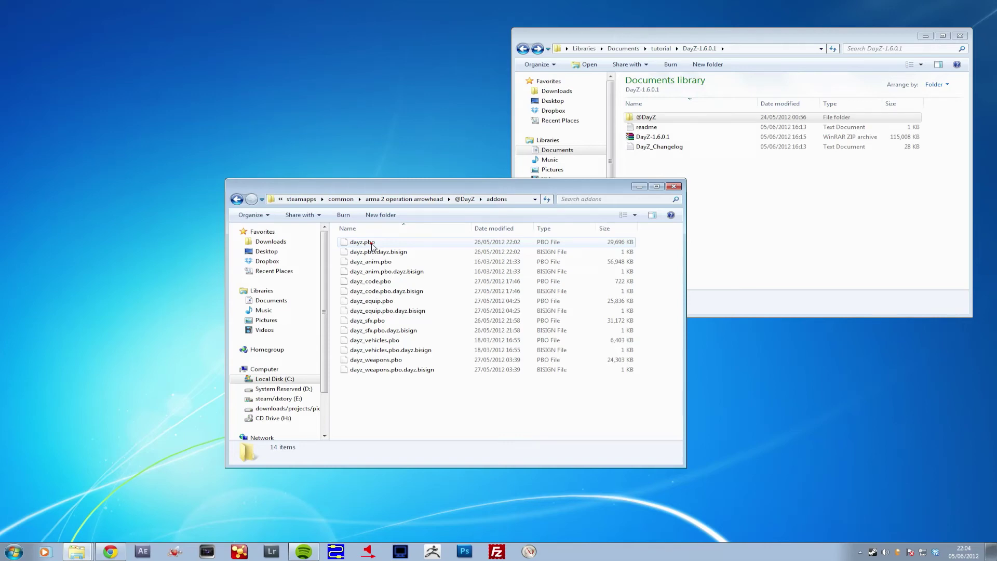
{"action": "key", "text": "alt+Tab"}
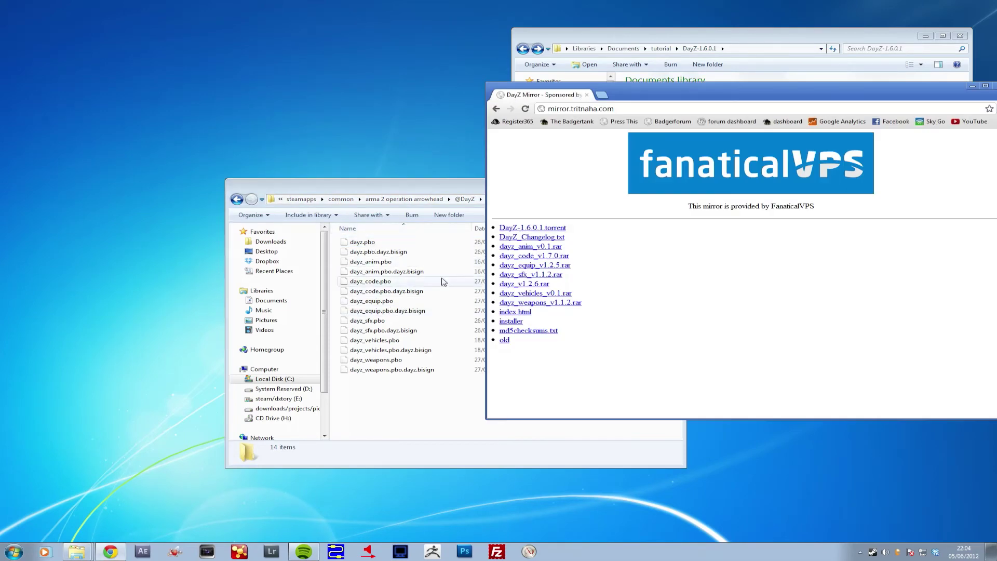
{"action": "left_click_drag", "start_coordinate": [673, 91], "coordinate": [339, 228]}
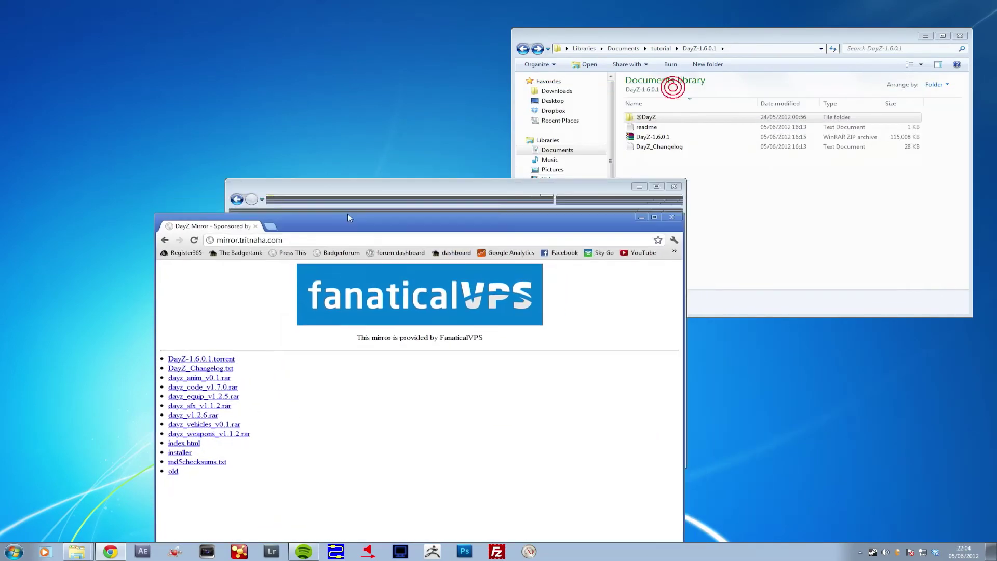
- Start ArmA II Launcher from Start > All Programs > ArmA II Launcher
{"action": "left_click", "coordinate": [16, 551]}
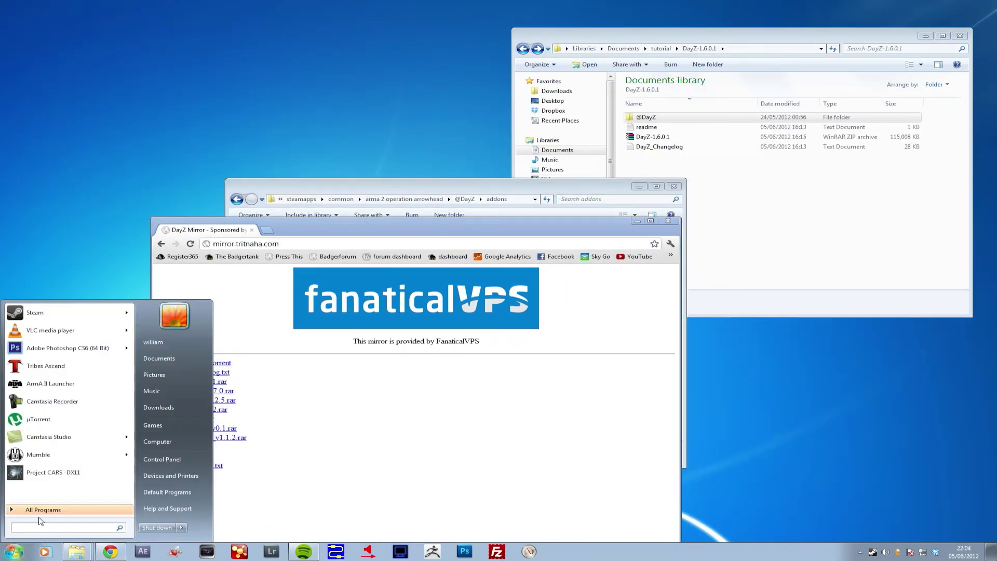
{"action": "left_click", "coordinate": [52, 509]}
{"action": "scroll", "coordinate": [78, 457], "scroll_direction": "down", "scroll_amount": 3}
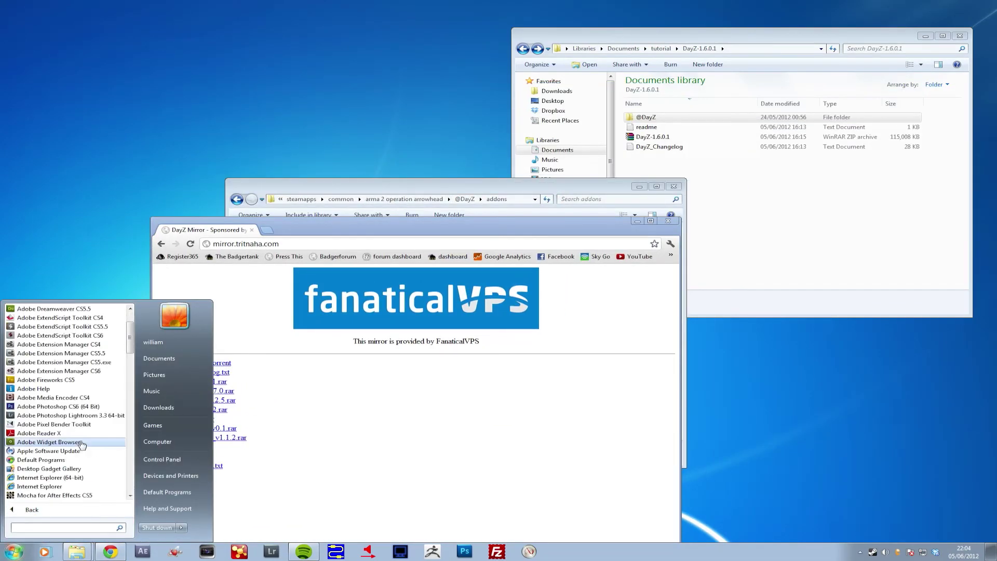
{"action": "scroll", "coordinate": [80, 456], "scroll_direction": "down", "scroll_amount": 5}
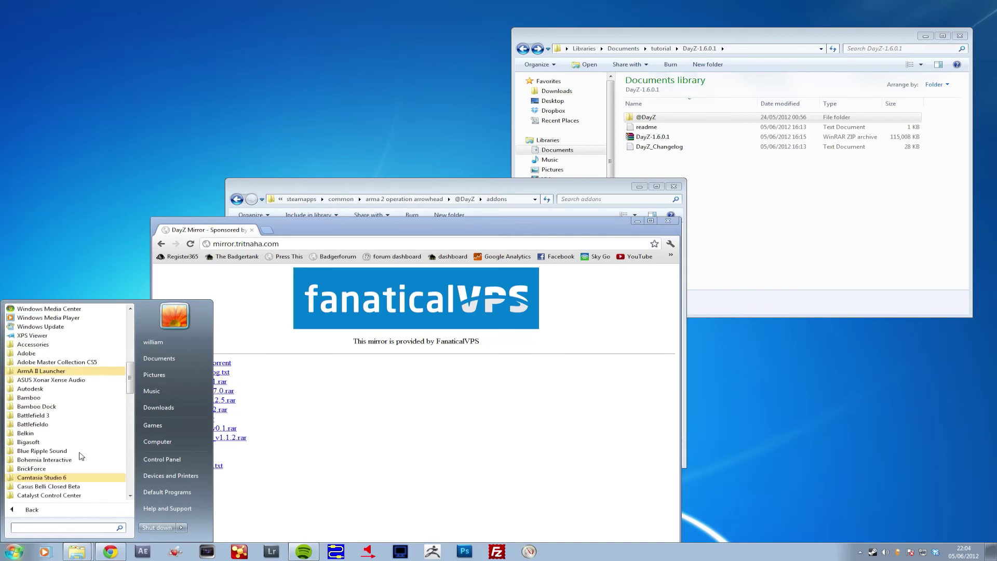
{"action": "left_click", "coordinate": [61, 370]}
{"action": "left_click", "coordinate": [56, 379]}
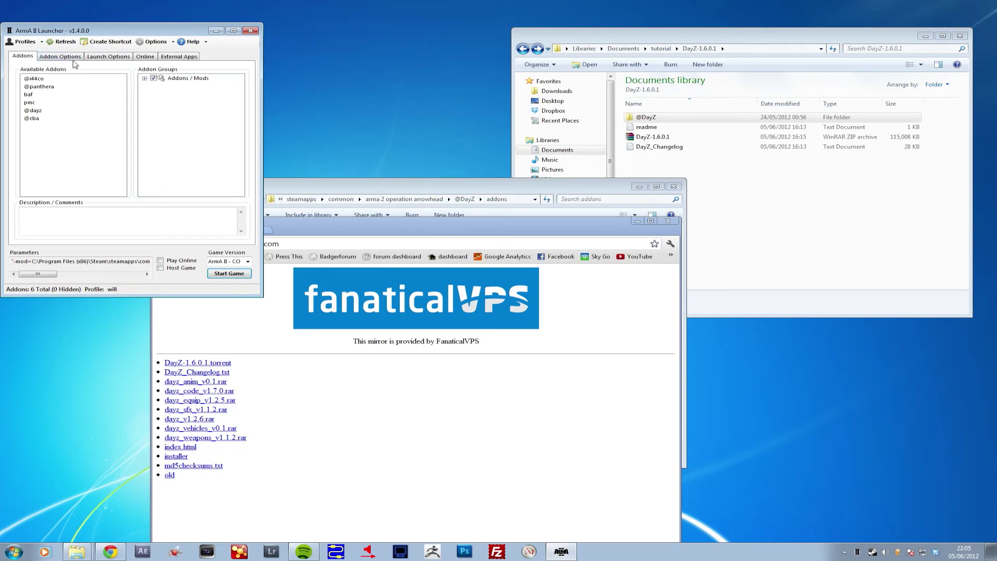
- Review the Addon Options and Launch Options tabs, then open the ArmA 2 beta patch download page
{"action": "left_click", "coordinate": [71, 60]}
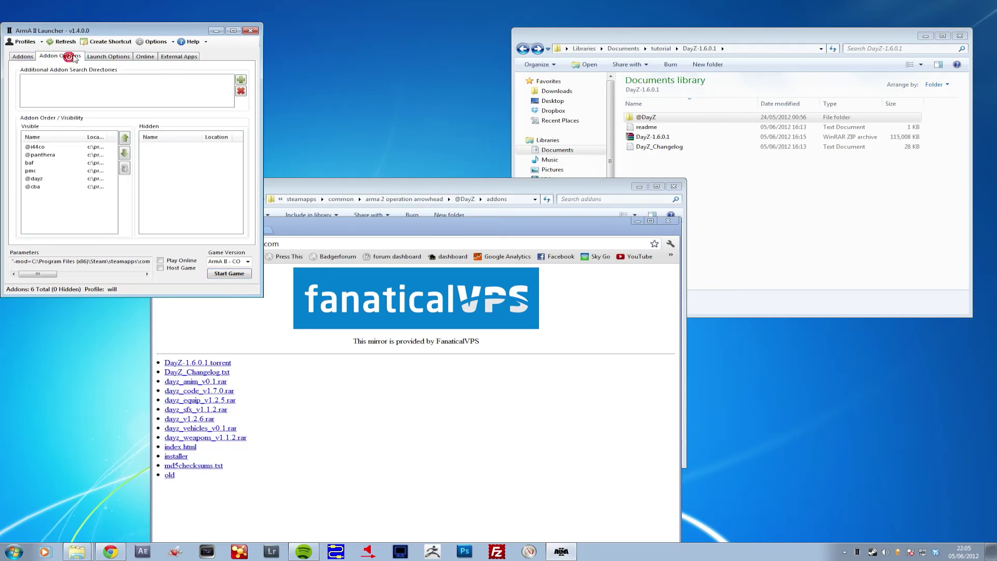
{"action": "left_click", "coordinate": [102, 59]}
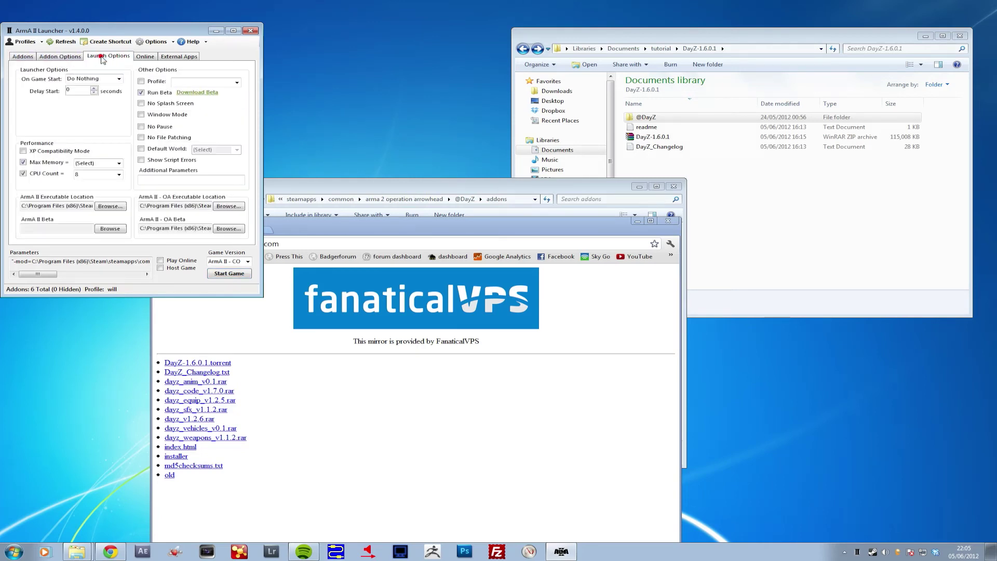
{"action": "left_click", "coordinate": [205, 93]}
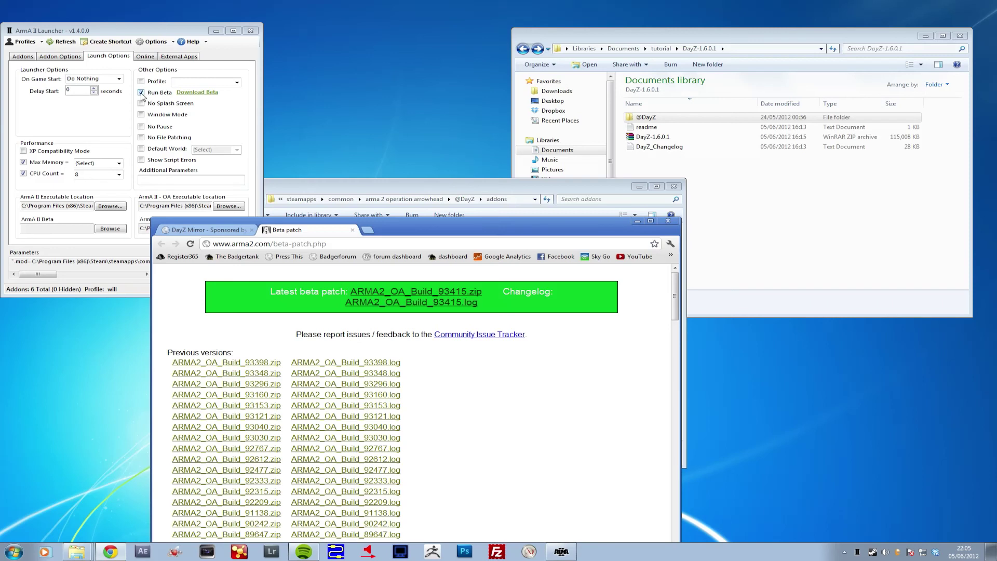
{"action": "left_click", "coordinate": [22, 56]}
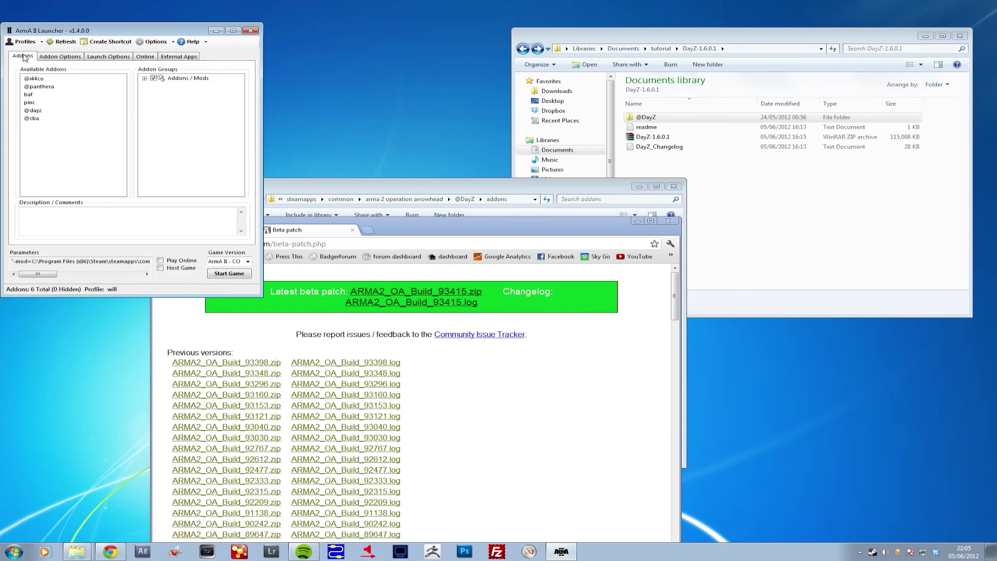
{"action": "left_click", "coordinate": [145, 79]}
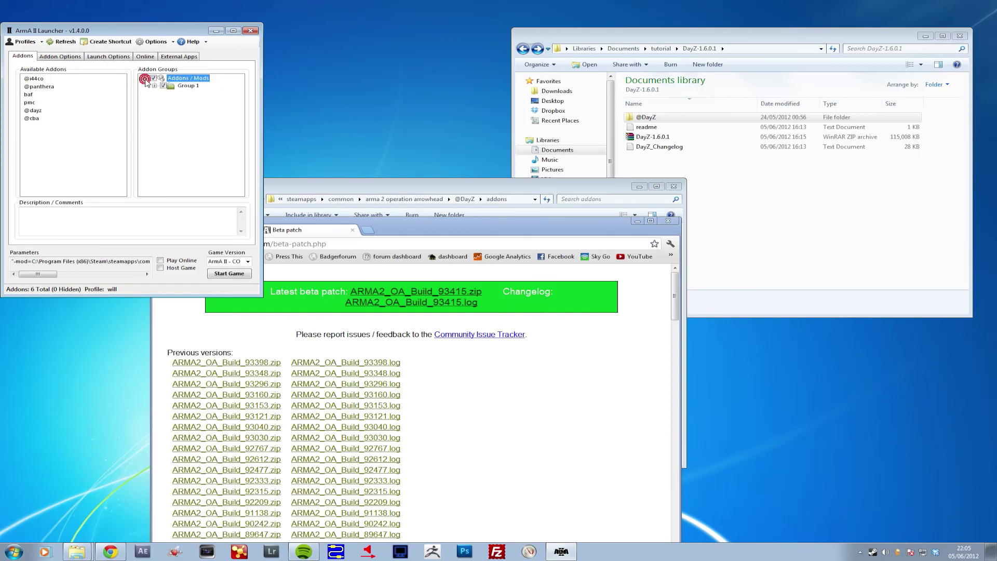
{"action": "left_click", "coordinate": [154, 85]}
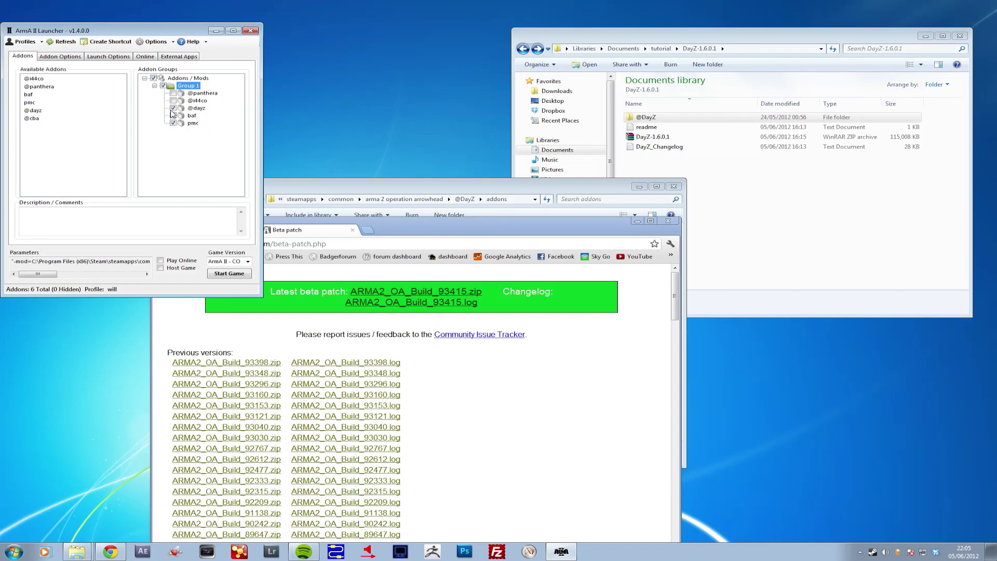
{"action": "left_click", "coordinate": [173, 109]}
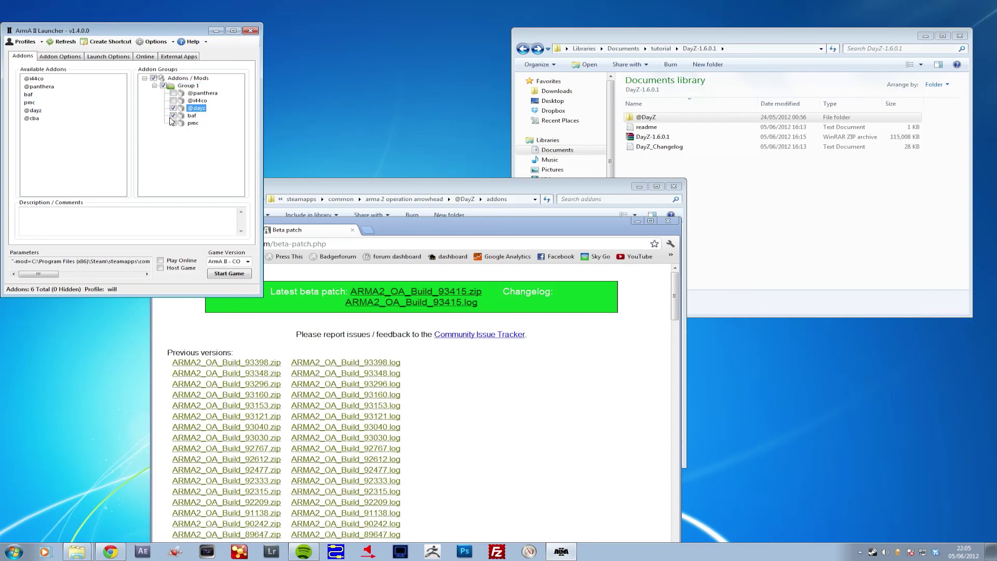